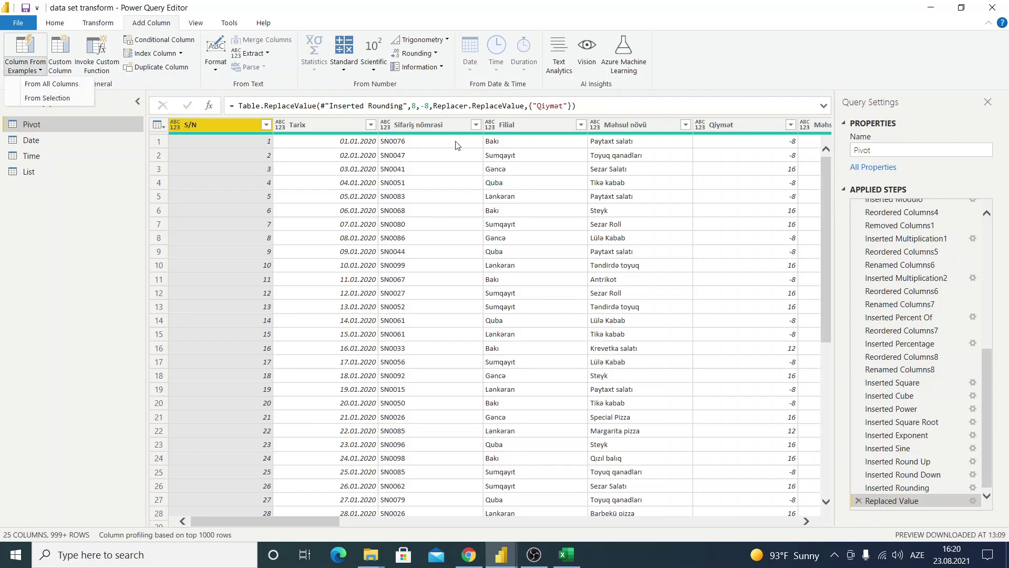
# Select the Sifariş nömrəsi and Filial columns and start Column From Examples from the selection
pyautogui.click(428, 126)
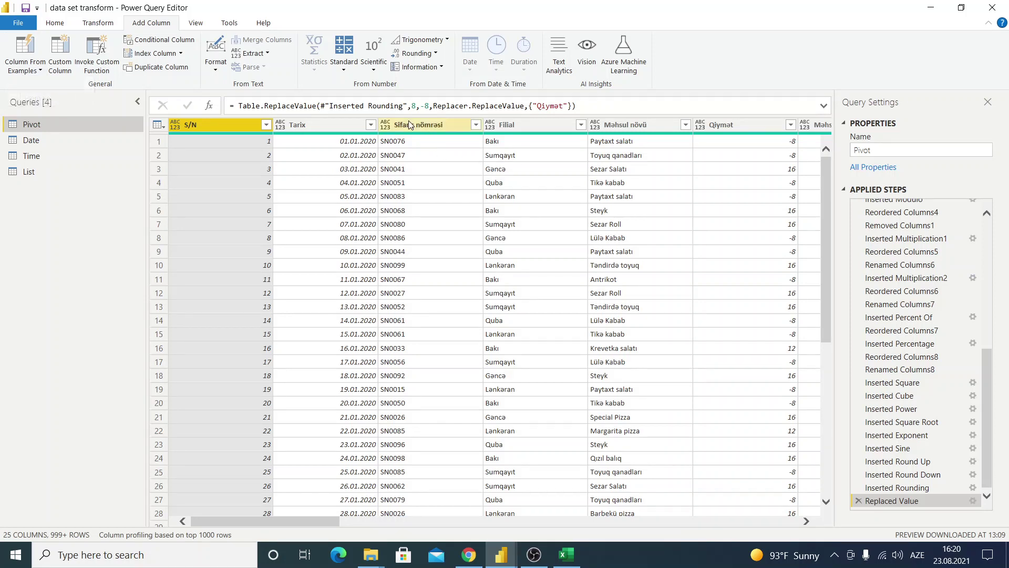
pyautogui.click(415, 125)
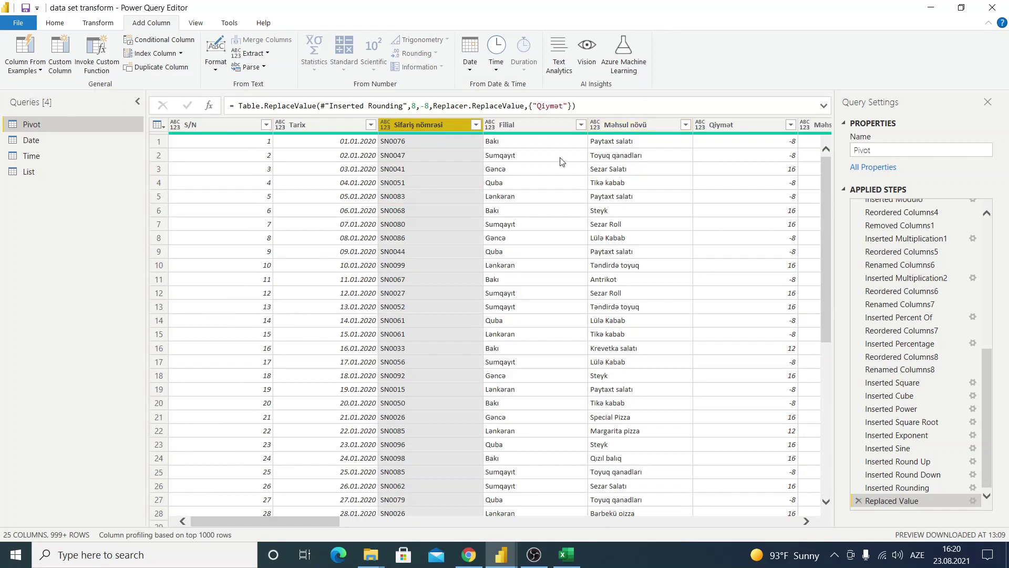
pyautogui.click(516, 123)
pyautogui.click(426, 126)
pyautogui.keyDown('ctrl'); pyautogui.click(498, 129); pyautogui.keyUp('ctrl')
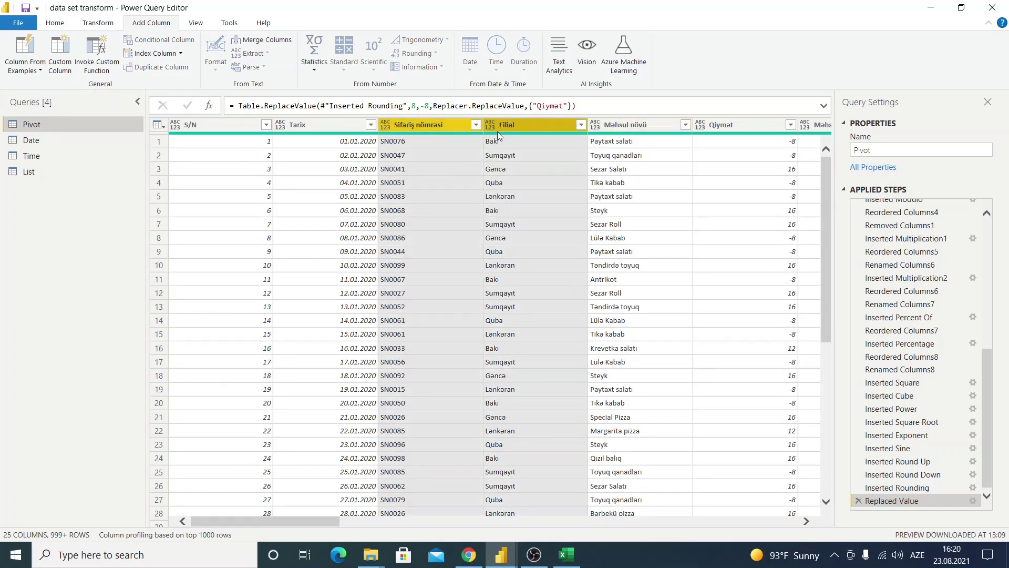
pyautogui.click(21, 67)
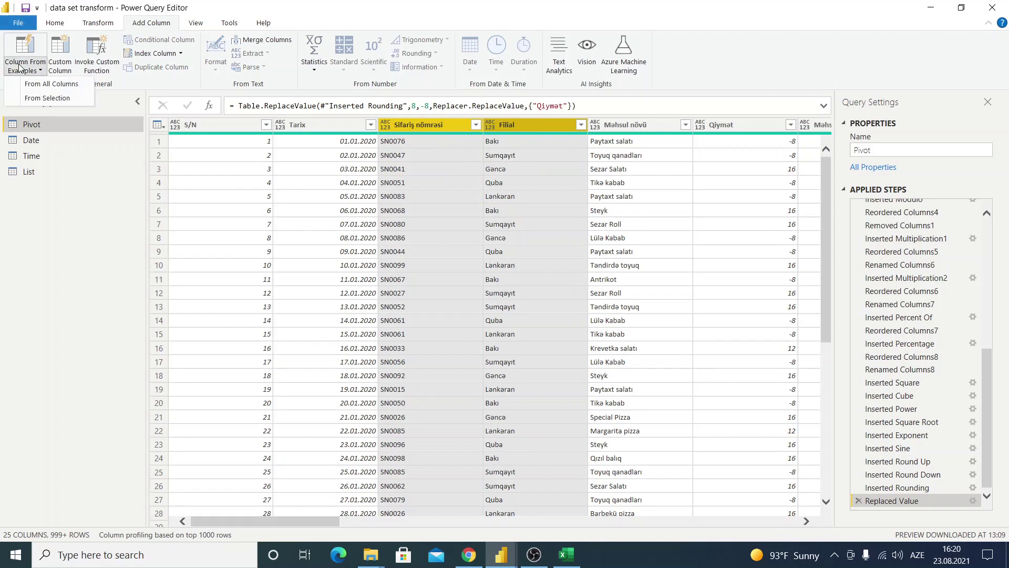
pyautogui.click(47, 98)
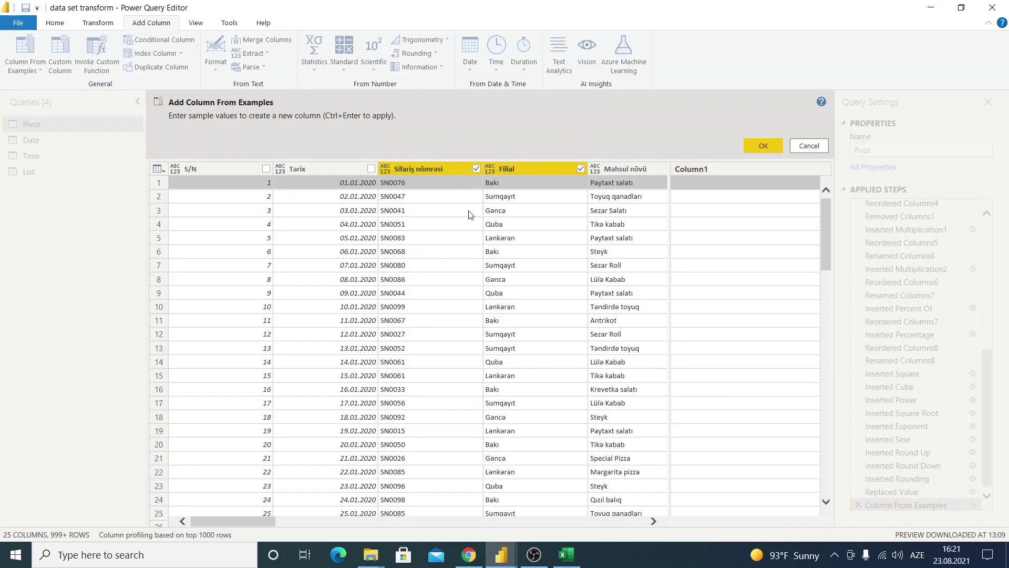
# Enter SN0076/Bakı as the first example in Column1 and check the generated rows
pyautogui.click(712, 181)
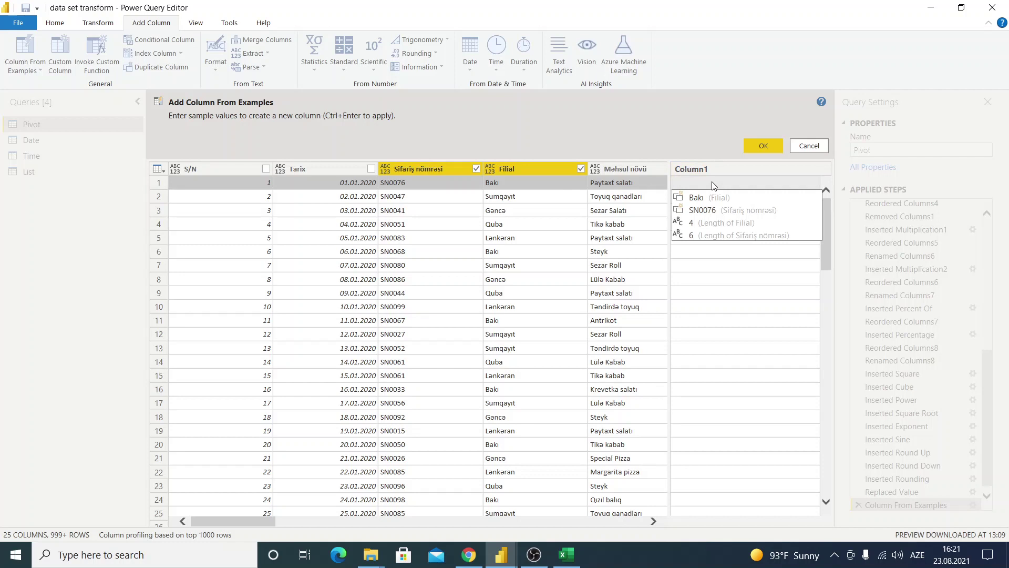
pyautogui.write('SN007')
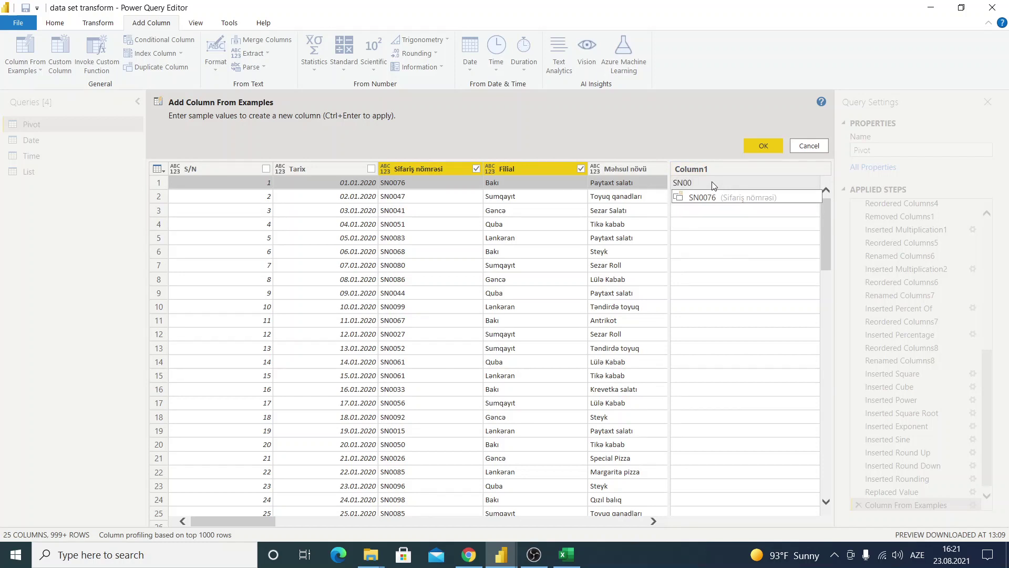
pyautogui.write('6/')
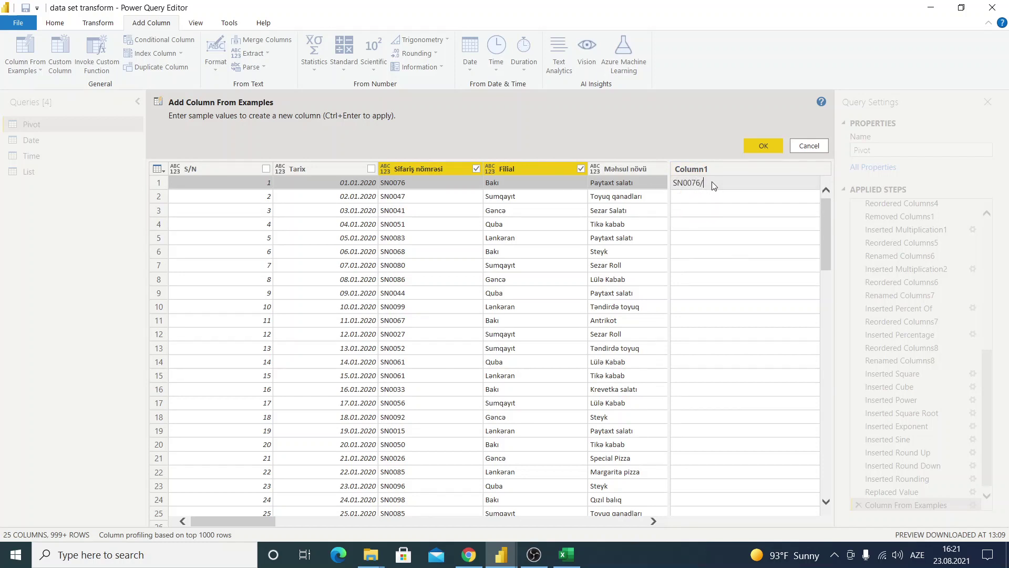
pyautogui.write('Bakı')
pyautogui.press('Return')
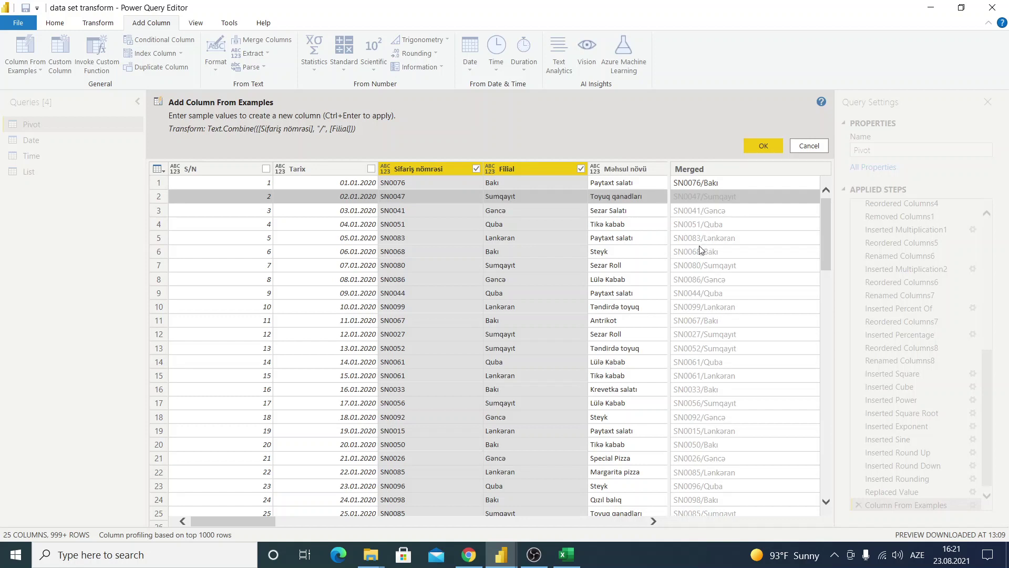
pyautogui.click(689, 224)
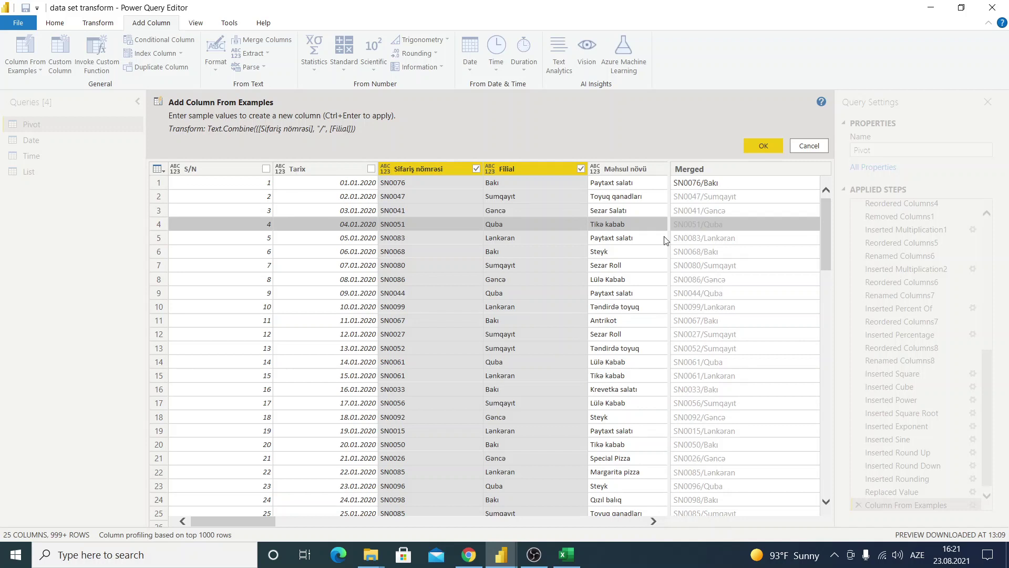
# Edit the example to drop the slash separator and review the updated previews
pyautogui.click(704, 182)
pyautogui.click(704, 182)
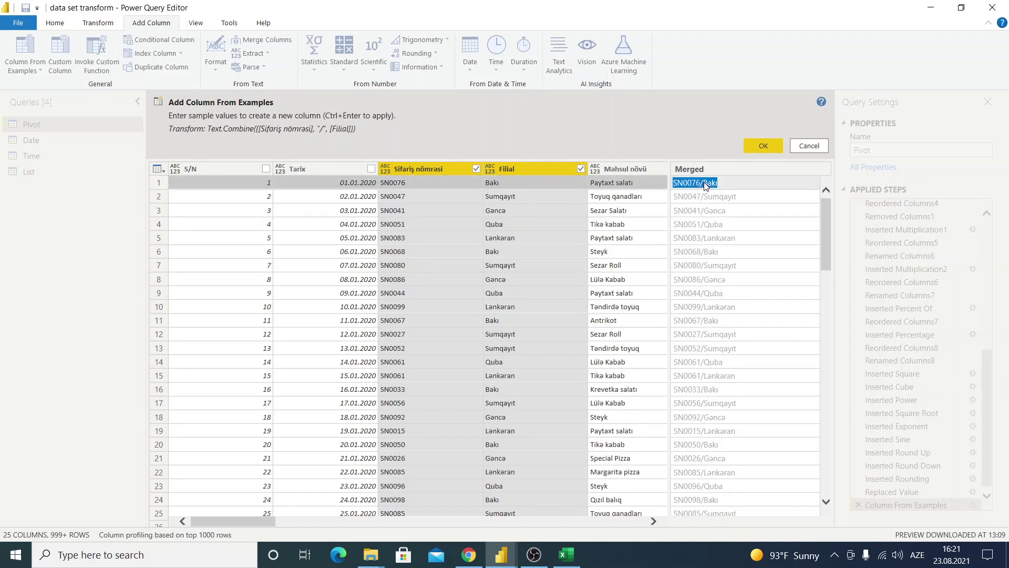
pyautogui.click(705, 182)
pyautogui.press('BackSpace')
pyautogui.press('Return')
pyautogui.click(742, 215)
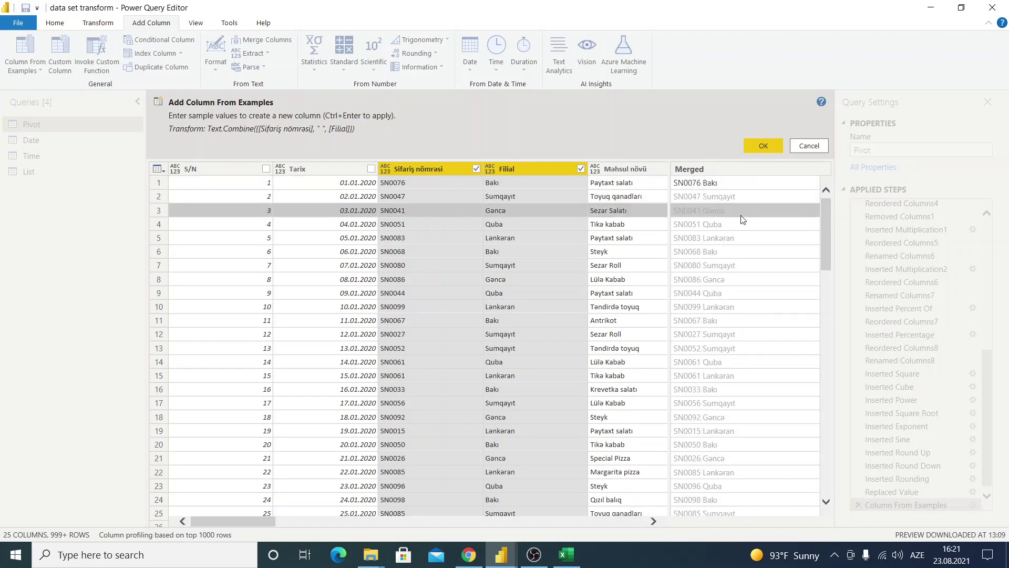
pyautogui.scroll(-7, 741, 220)
pyautogui.scroll(-8, 741, 221)
pyautogui.scroll(-9, 742, 223)
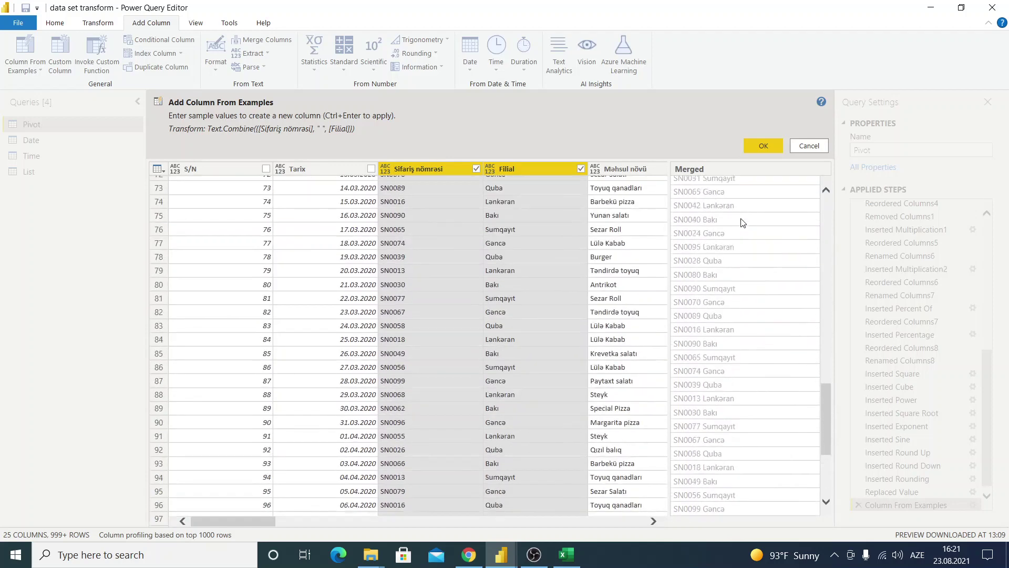
pyautogui.scroll(12, 741, 223)
pyautogui.scroll(12, 736, 221)
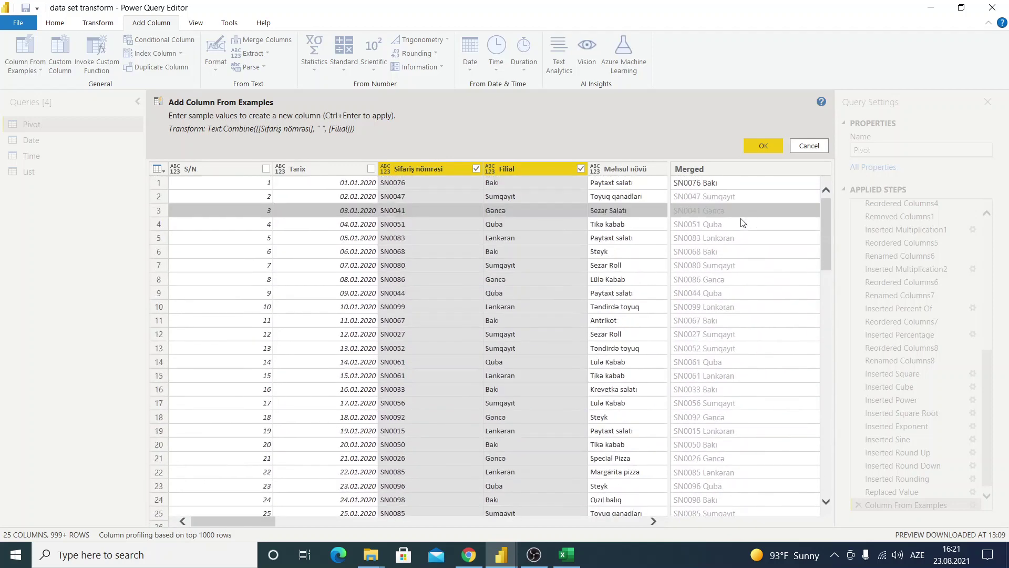
# Change the example's separator to a colon, giving SN0076:Bakı
pyautogui.click(709, 184)
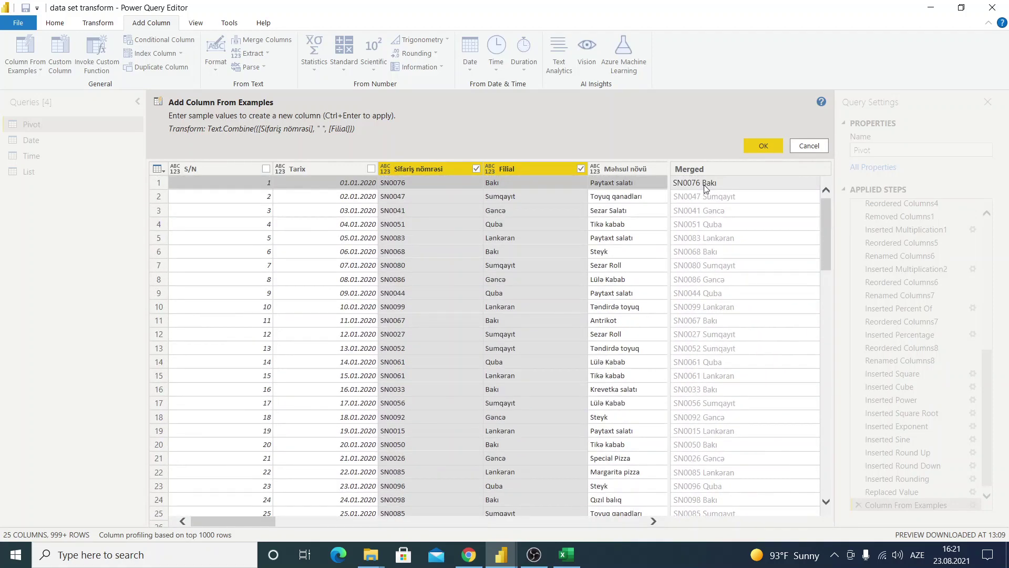
pyautogui.press('BackSpace')
pyautogui.hotkey('alt', 'shift')
pyautogui.write(':')
pyautogui.press('Return')
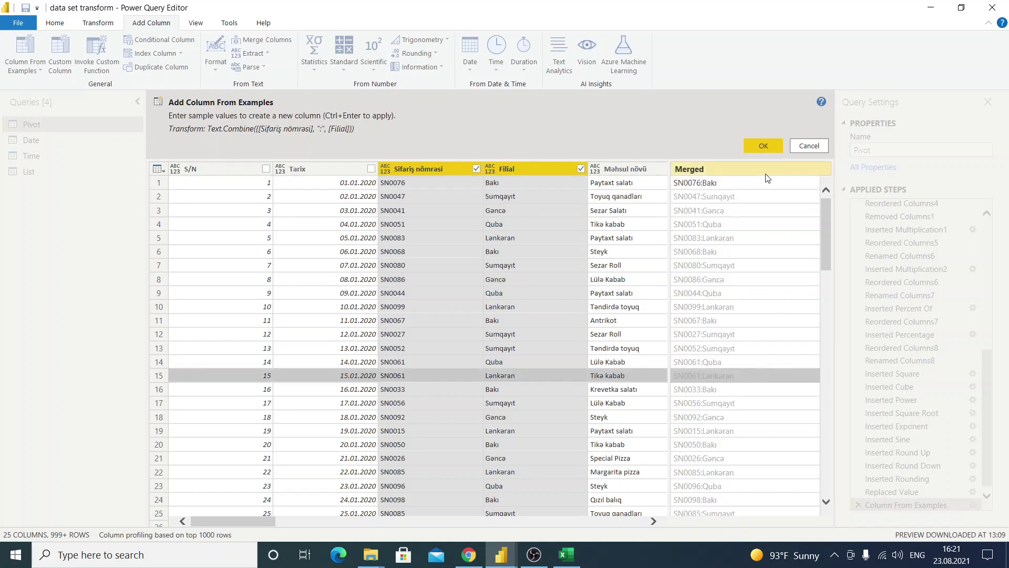
# Confirm the Merged column and start a new Column From Examples from Merged
pyautogui.click(762, 144)
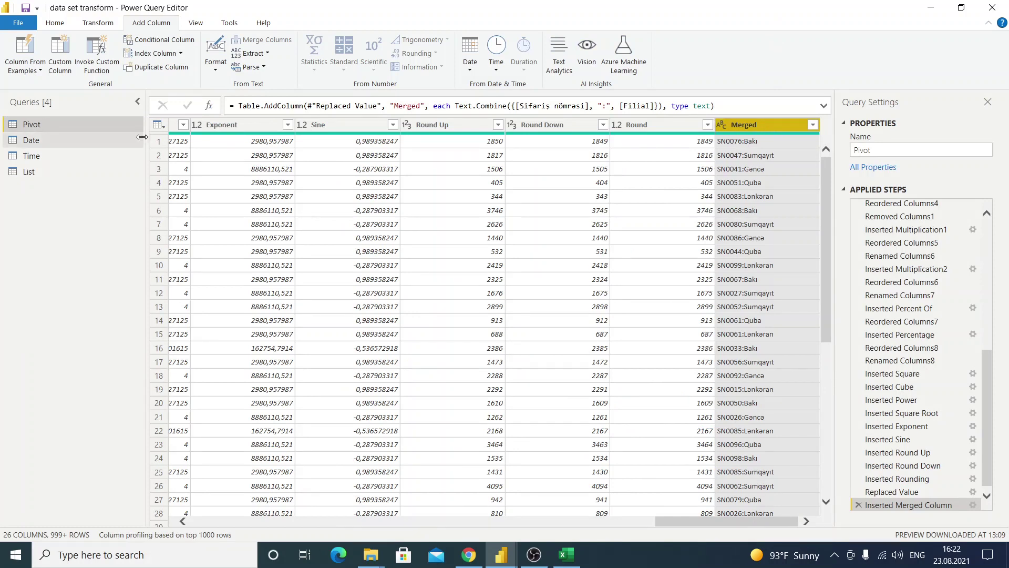
pyautogui.click(13, 72)
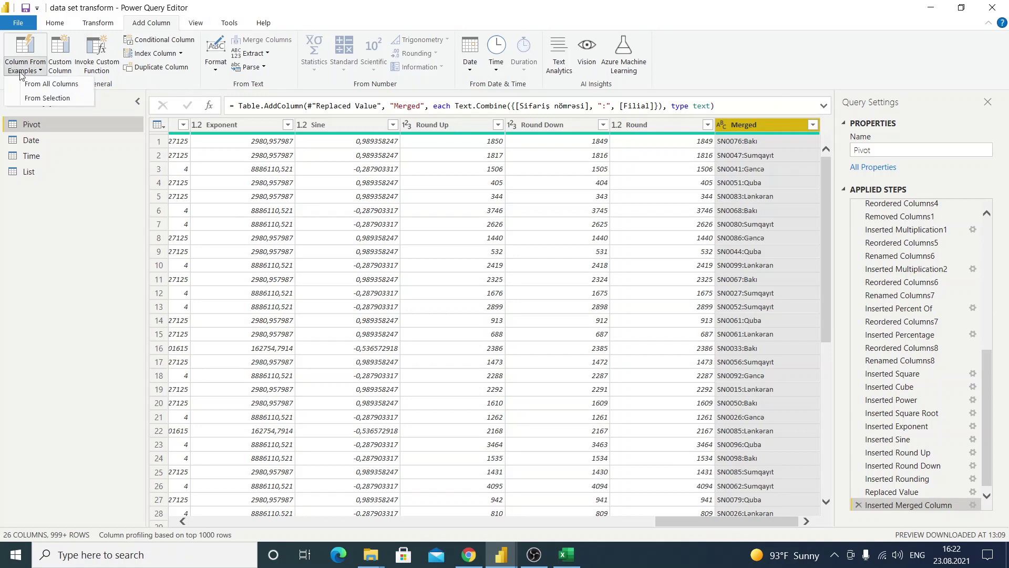
pyautogui.click(27, 99)
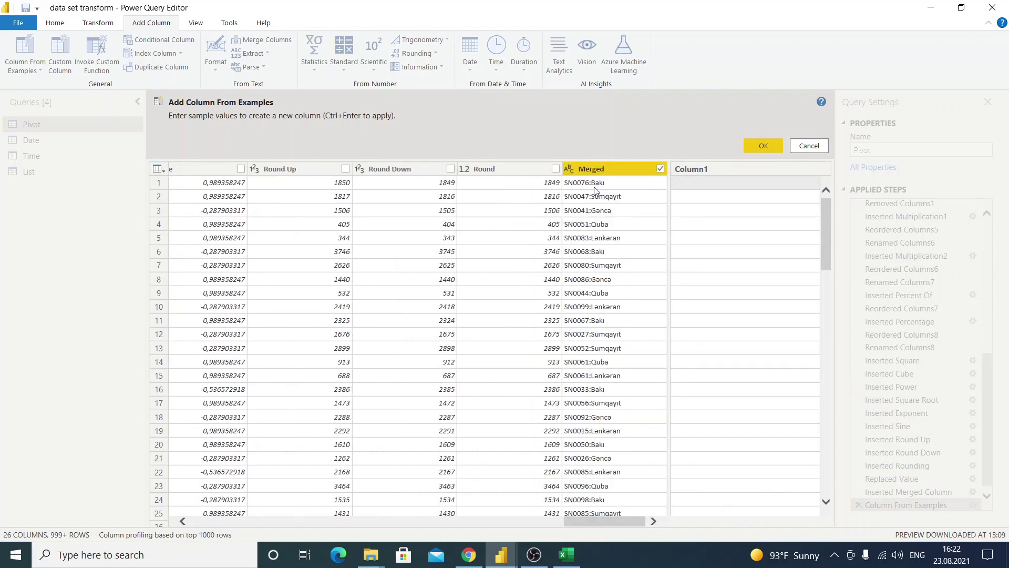
# Enter SN0076 as the example so the column extracts each order number before the colon
pyautogui.click(595, 188)
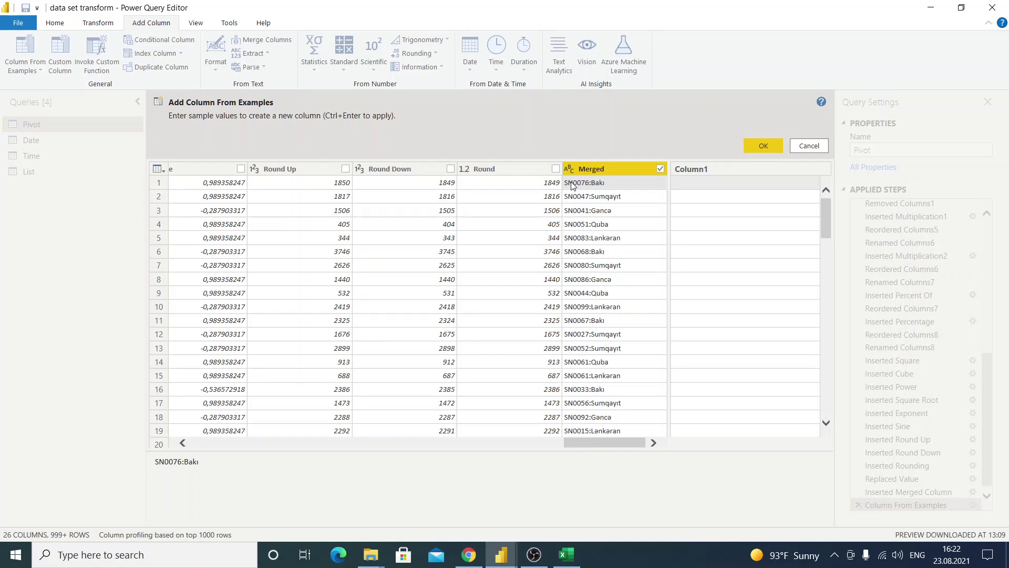
pyautogui.click(701, 182)
pyautogui.write('S')
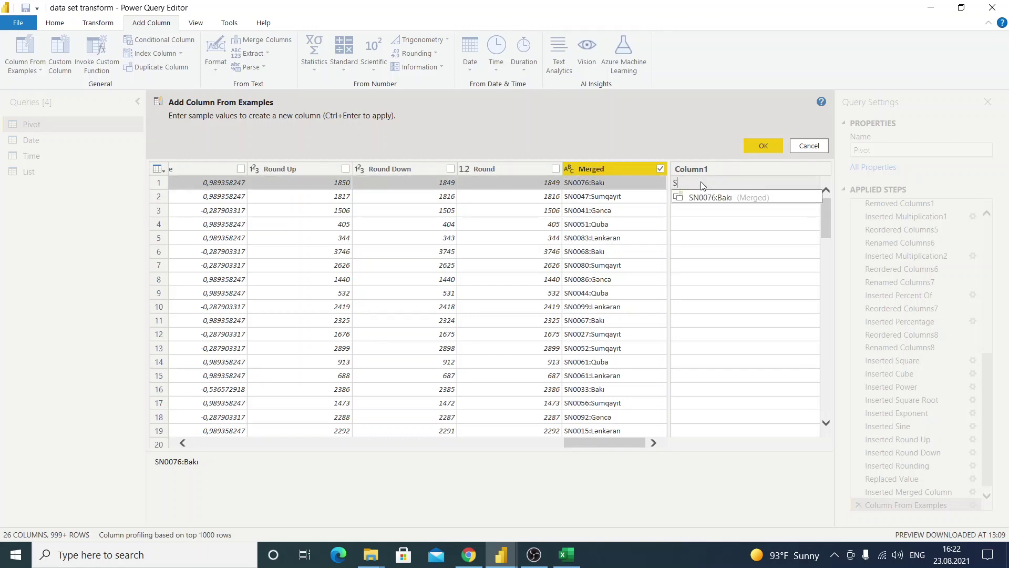
pyautogui.write('N0076')
pyautogui.click(730, 232)
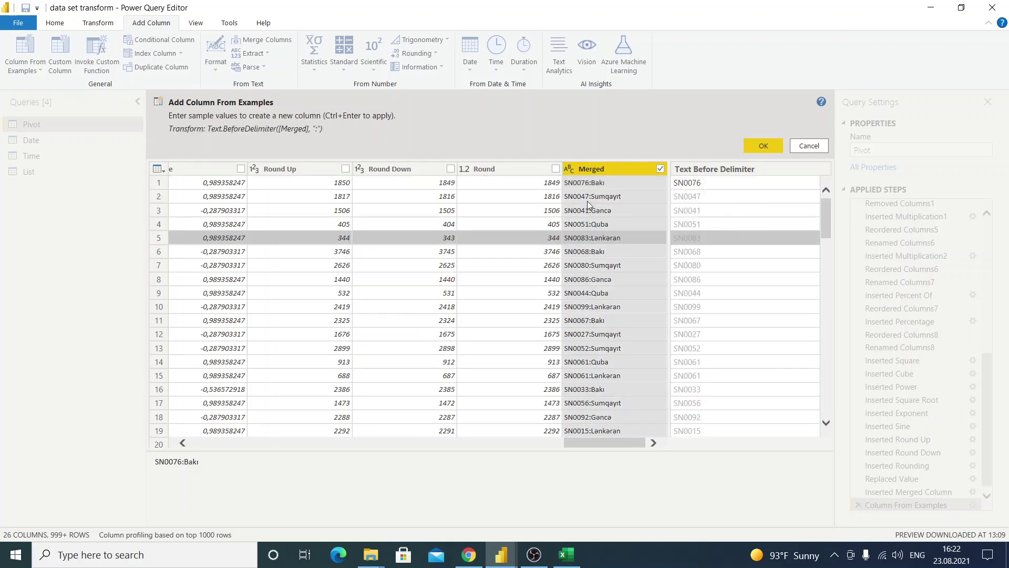
pyautogui.scroll(-7, 587, 202)
pyautogui.scroll(-10, 587, 205)
pyautogui.scroll(-10, 587, 212)
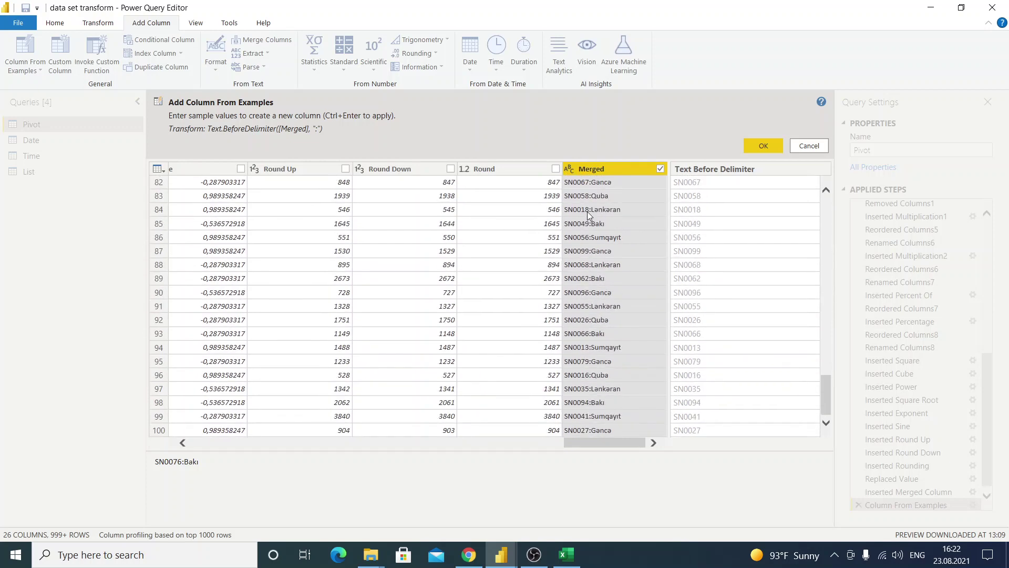
pyautogui.scroll(13, 587, 211)
pyautogui.scroll(14, 642, 219)
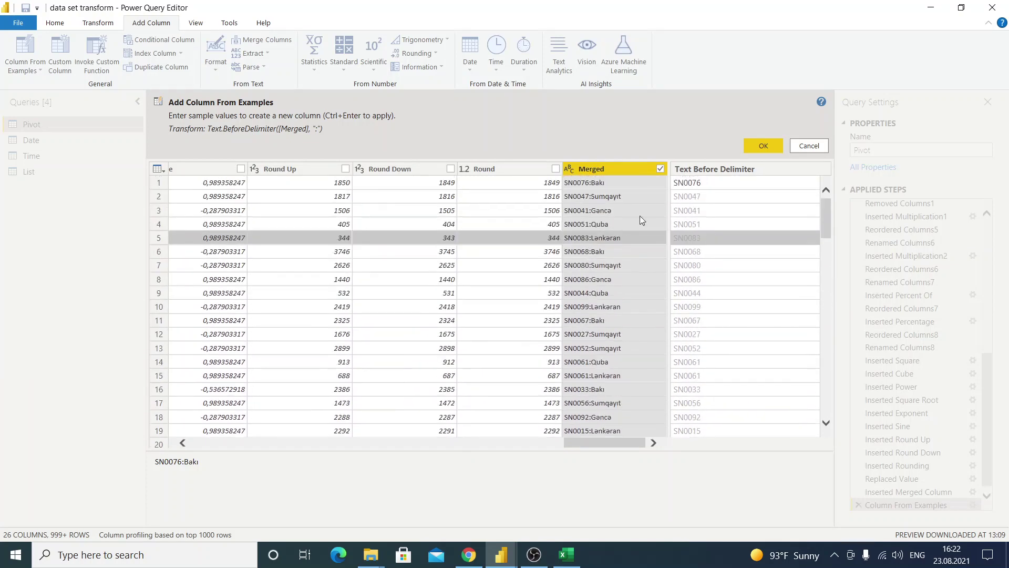
# Enter Bakı as the example so the column takes the branch after the colon
pyautogui.click(688, 183)
pyautogui.write('B')
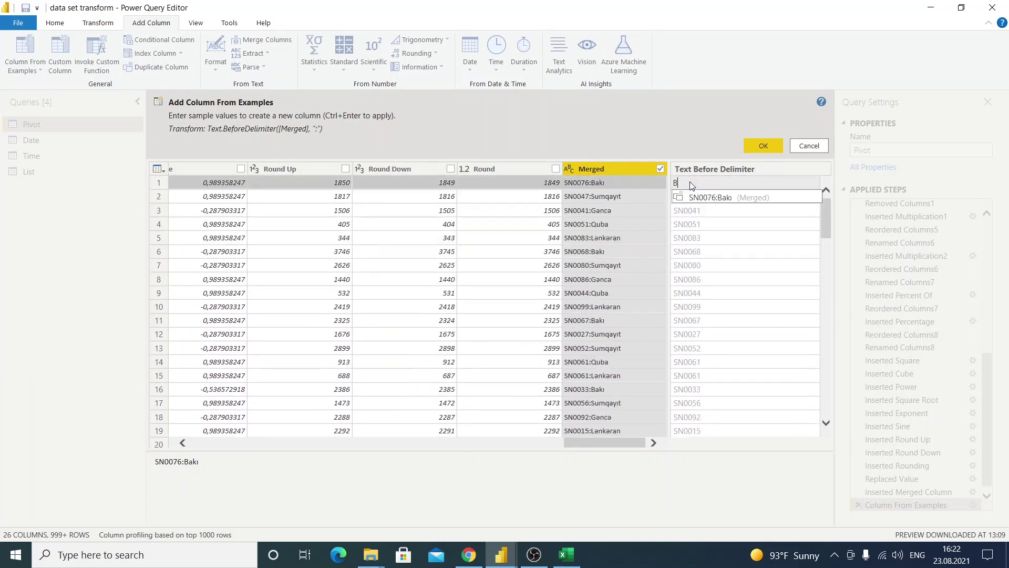
pyautogui.write('akı')
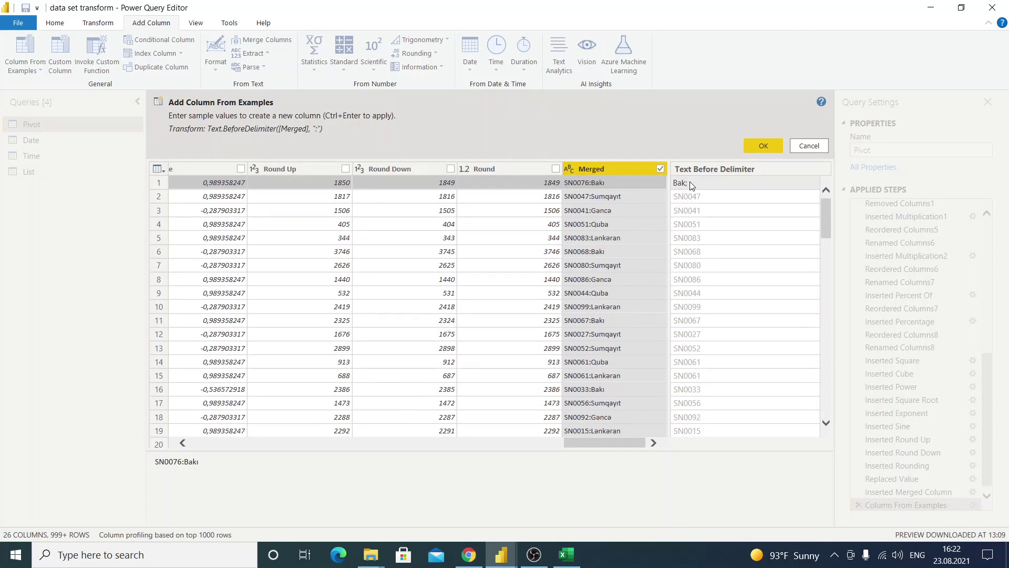
pyautogui.hotkey('alt', 'shift')
pyautogui.press('BackSpace')
pyautogui.write('ı')
pyautogui.click(746, 241)
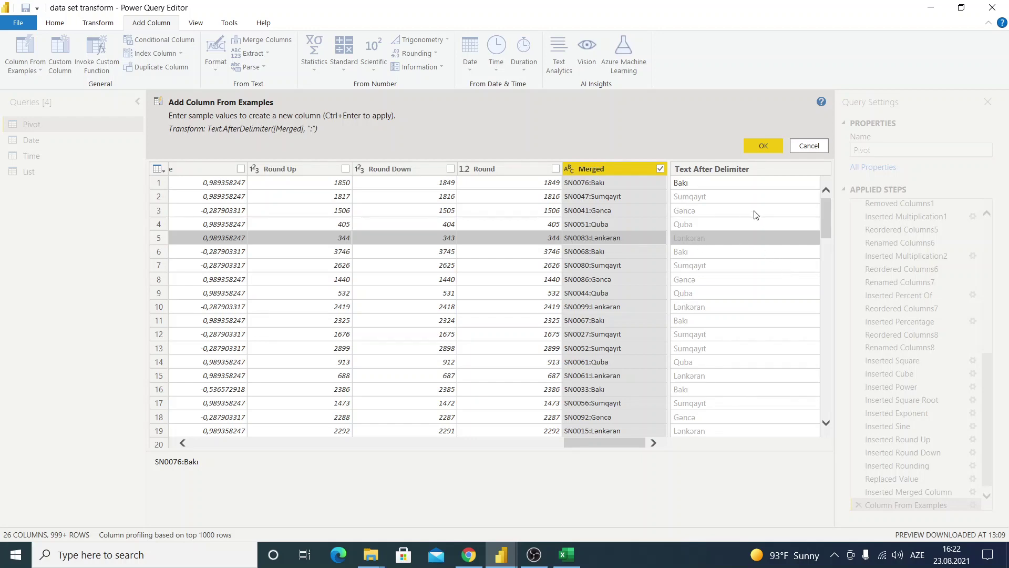
# Review the branch preview, then cancel the example column
pyautogui.scroll(-7, 755, 214)
pyautogui.scroll(-15, 755, 214)
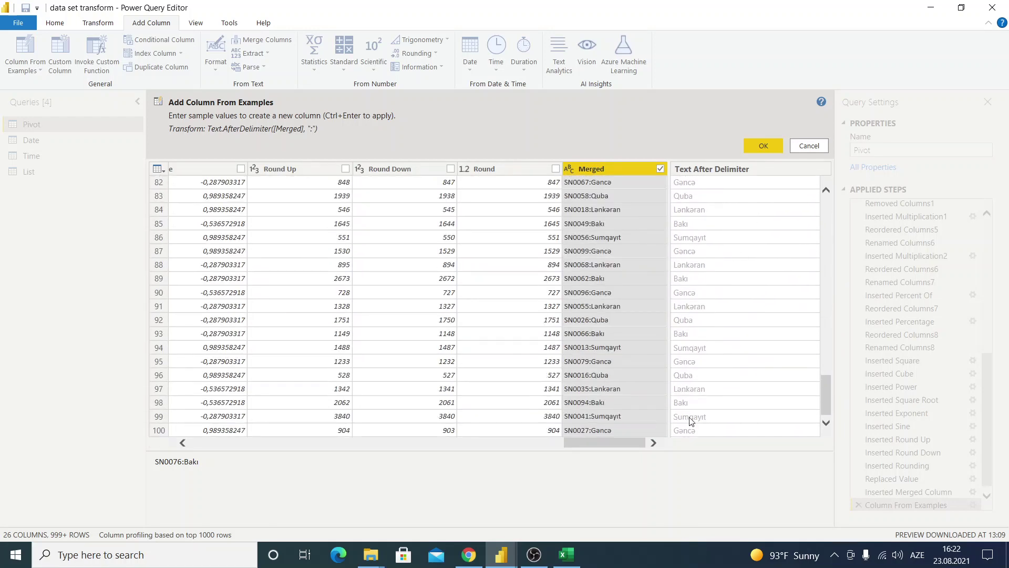
pyautogui.moveTo(630, 443); pyautogui.dragTo(171, 459)
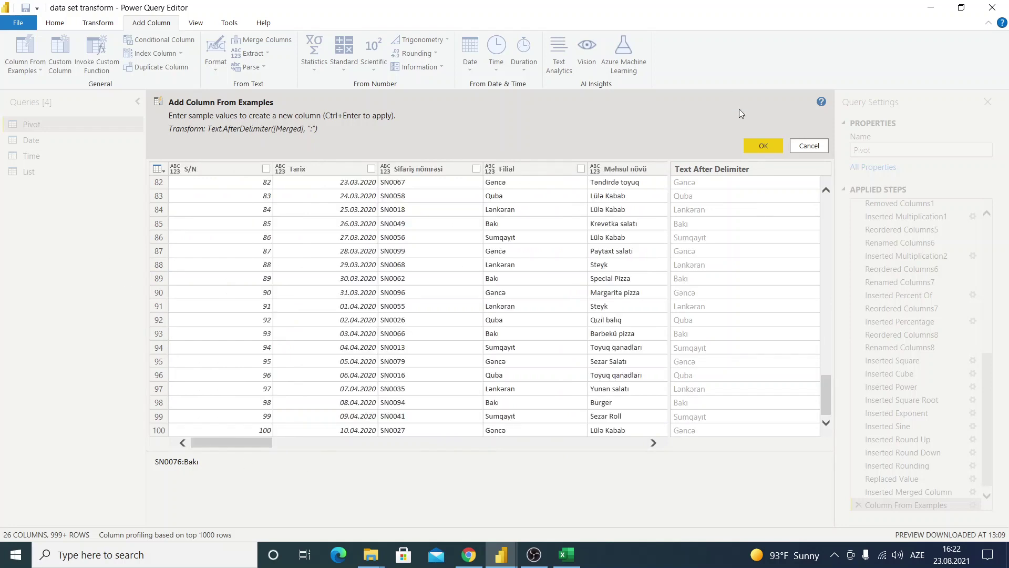
pyautogui.click(816, 147)
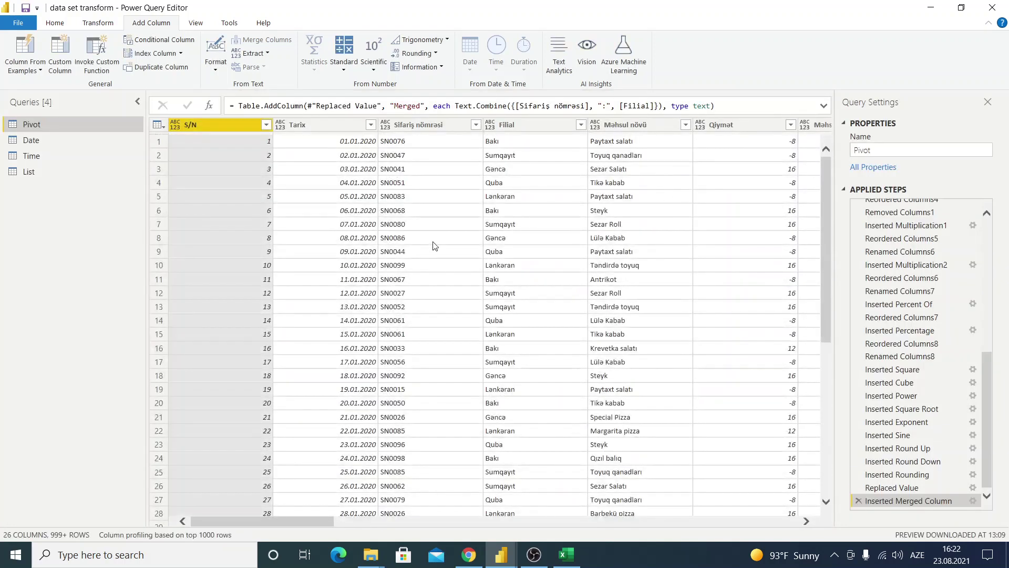
pyautogui.click(25, 66)
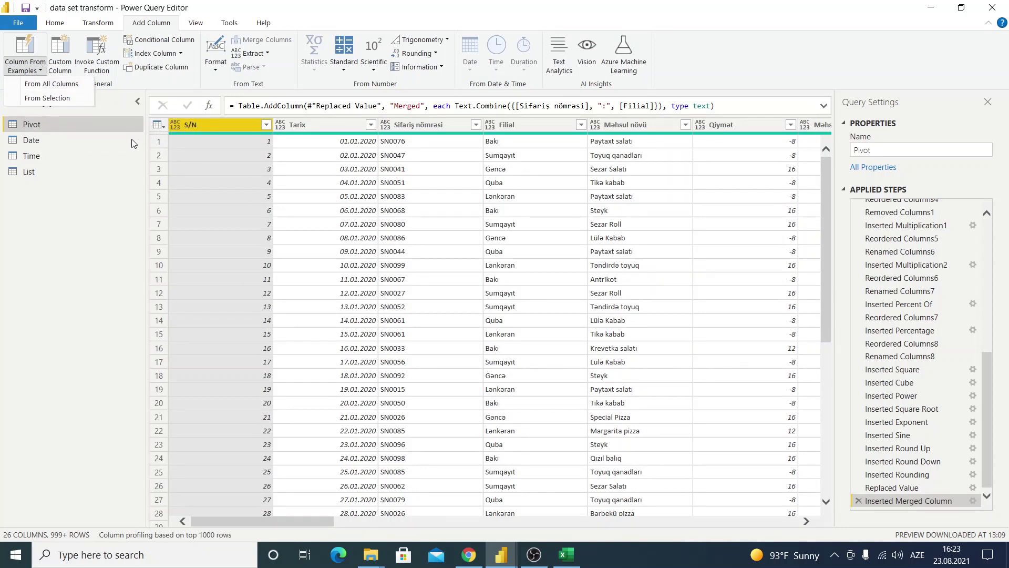
pyautogui.click(539, 311)
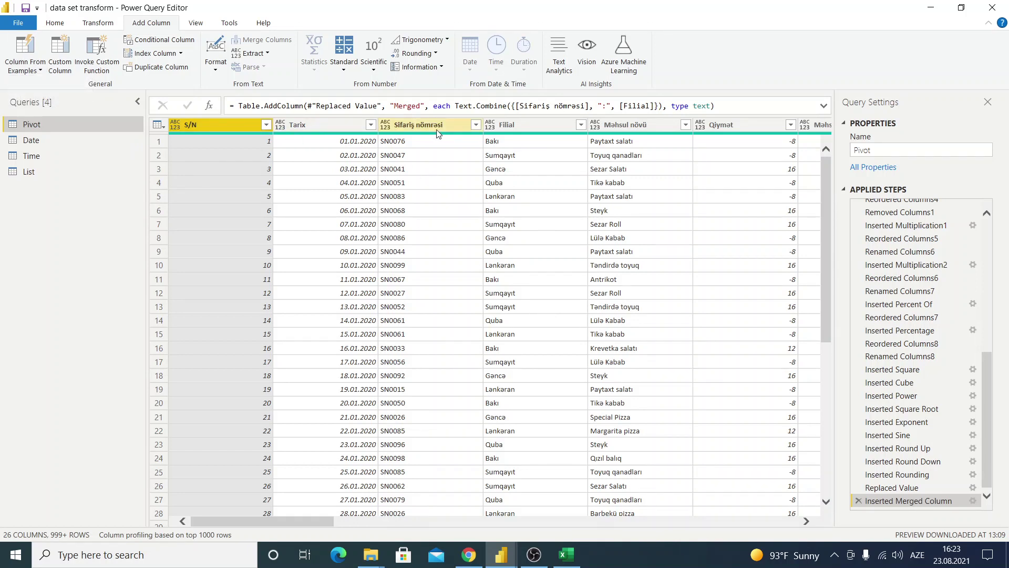
pyautogui.click(420, 155)
pyautogui.click(510, 246)
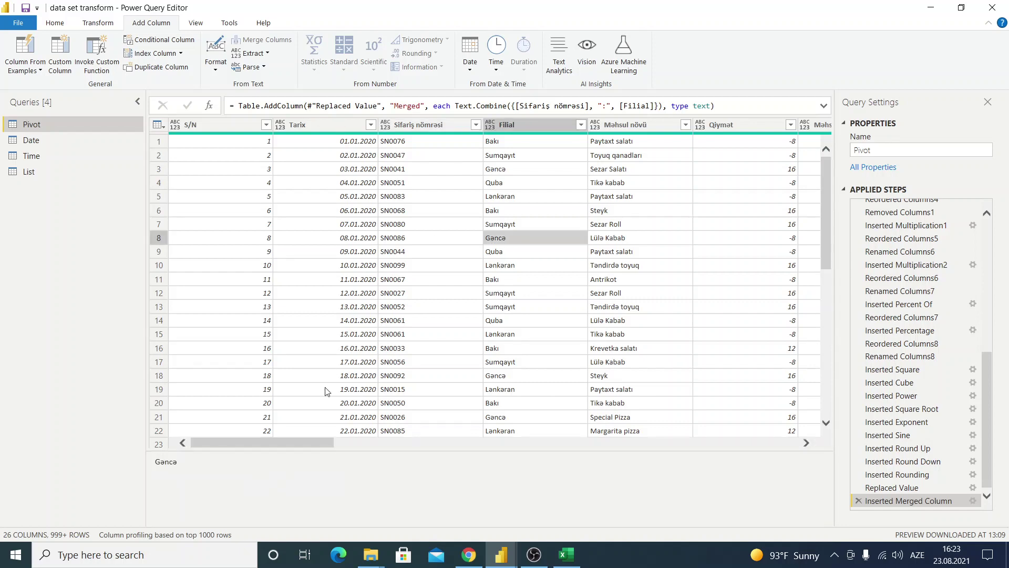
pyautogui.moveTo(310, 443); pyautogui.dragTo(844, 415)
pyautogui.moveTo(762, 423); pyautogui.dragTo(230, 408)
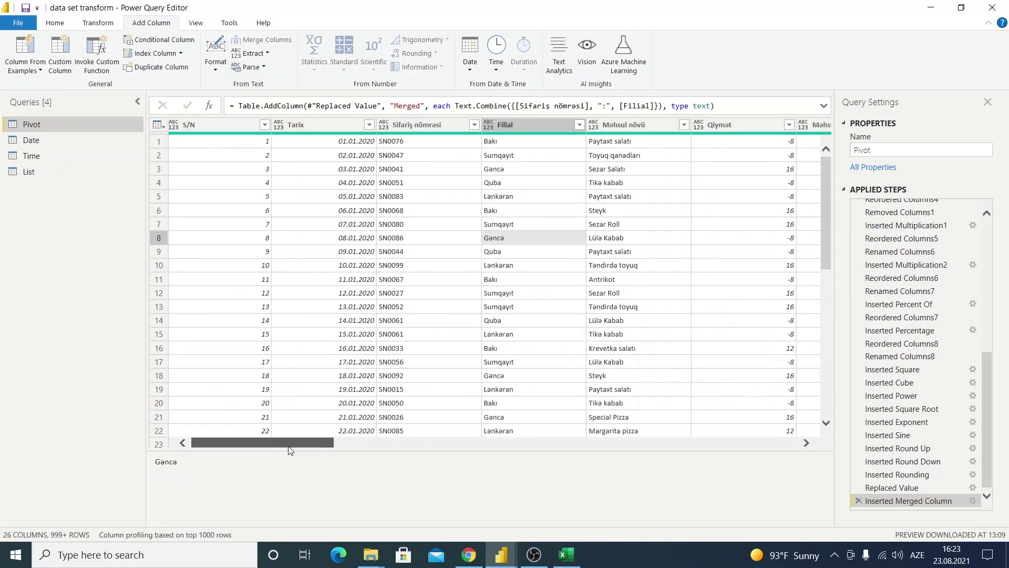
pyautogui.moveTo(288, 444); pyautogui.dragTo(124, 444)
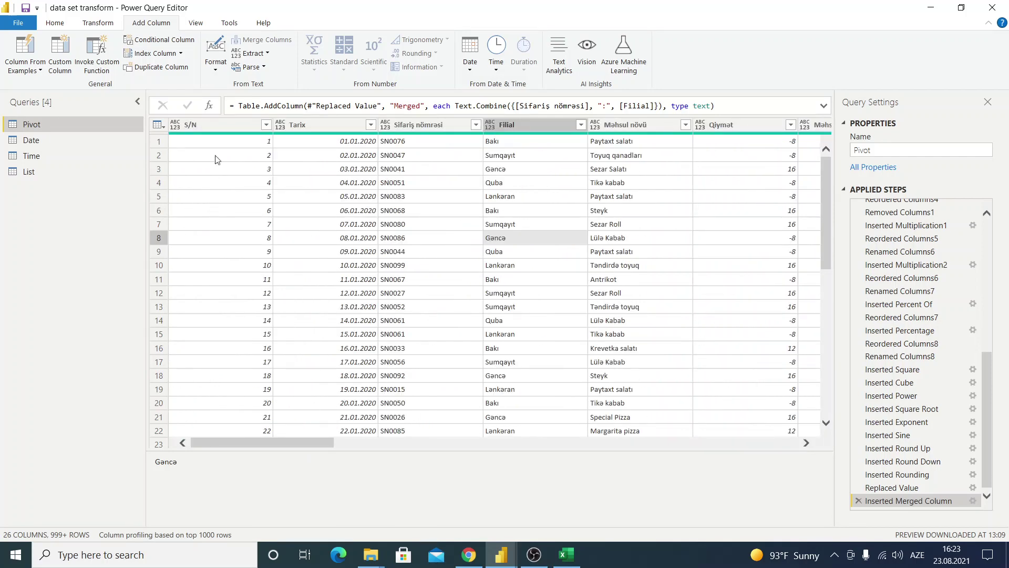
pyautogui.click(311, 122)
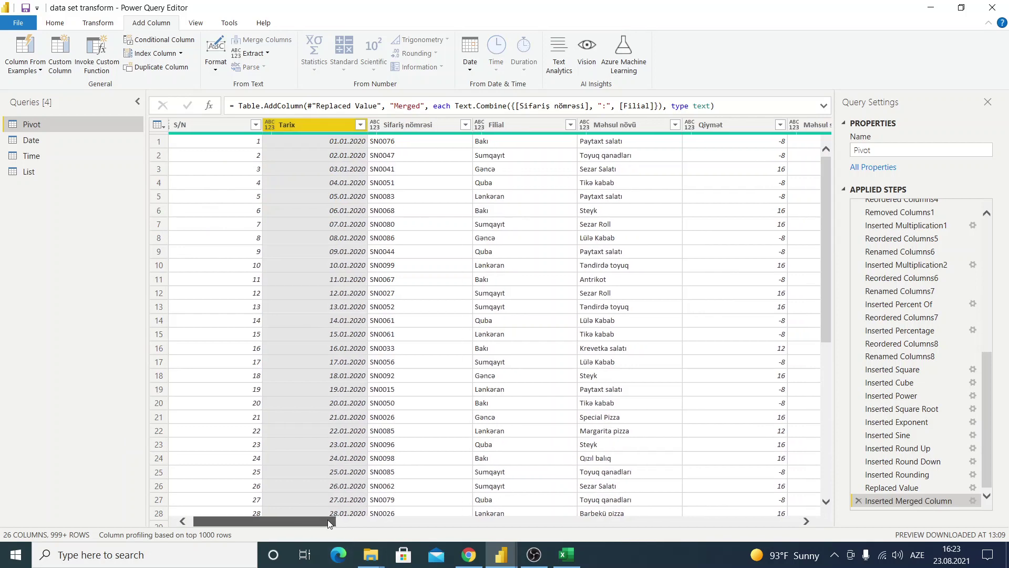
pyautogui.moveTo(263, 521); pyautogui.dragTo(728, 521)
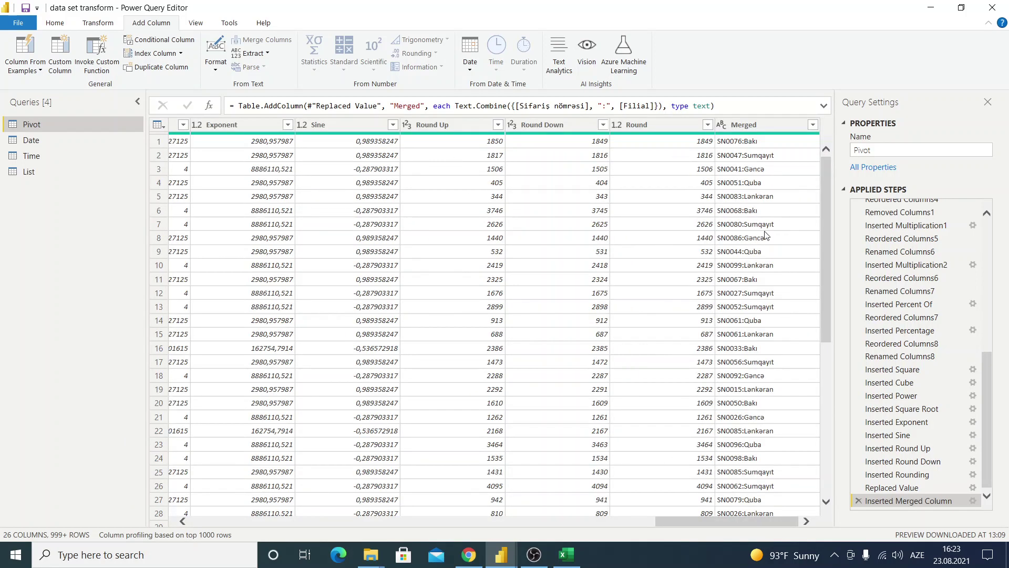
pyautogui.click(765, 124)
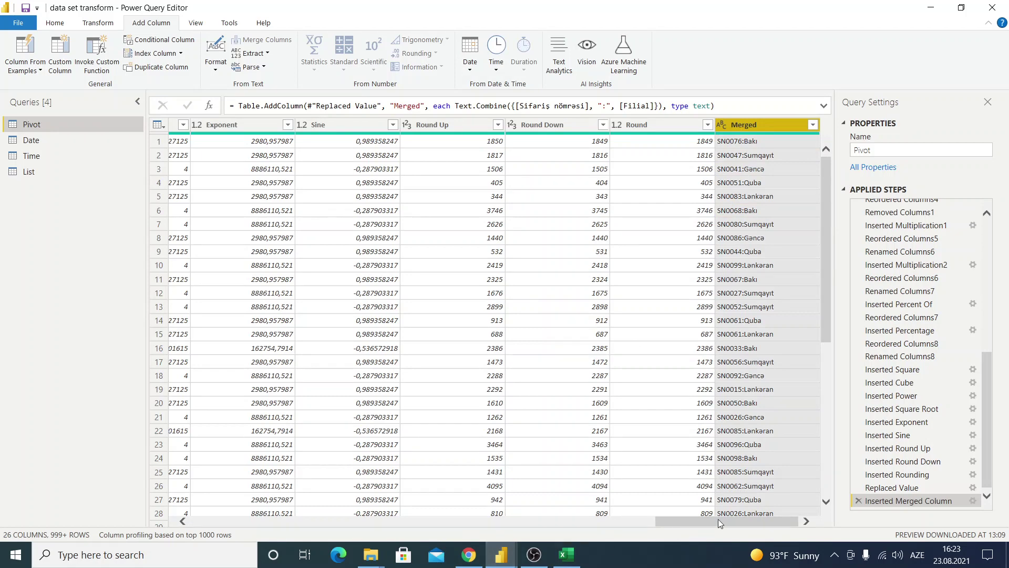
pyautogui.moveTo(718, 519)
pyautogui.mouseDown()
pyautogui.moveTo(375, 540)
pyautogui.moveTo(157, 536)
pyautogui.mouseUp()
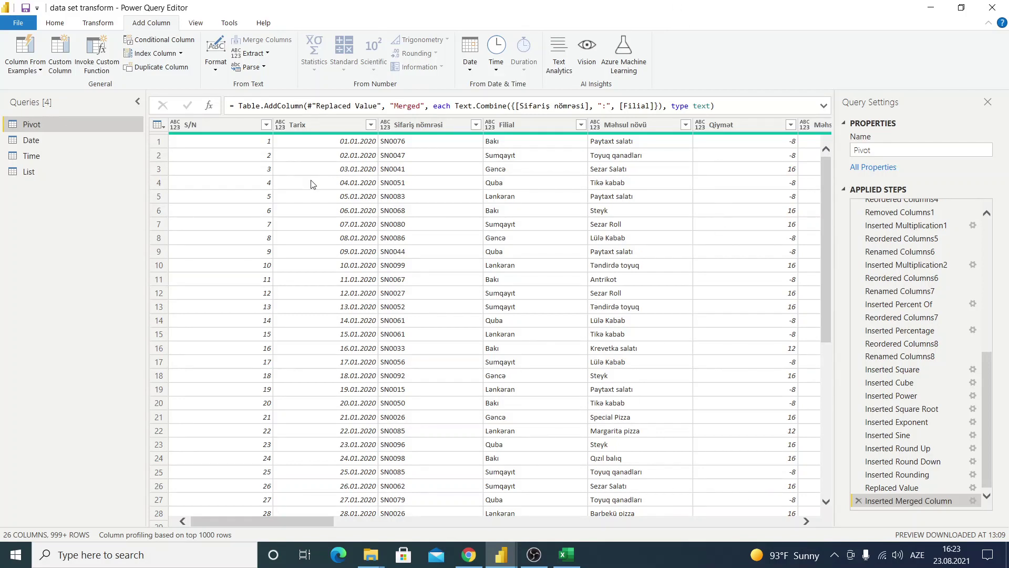
pyautogui.click(306, 130)
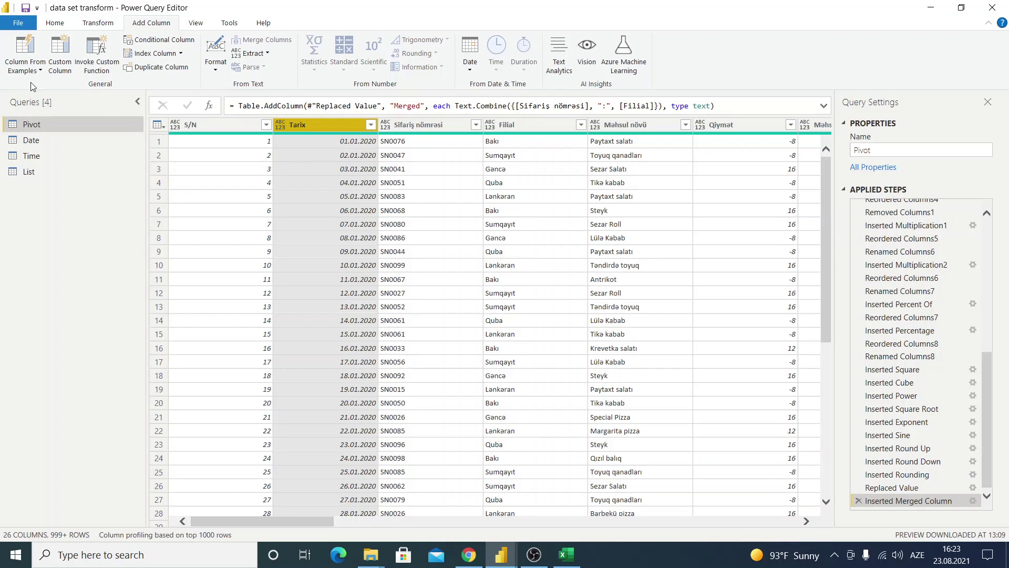
# Start Column From Examples on Tarix and enter 01 as the first-row example
pyautogui.click(26, 65)
pyautogui.click(44, 98)
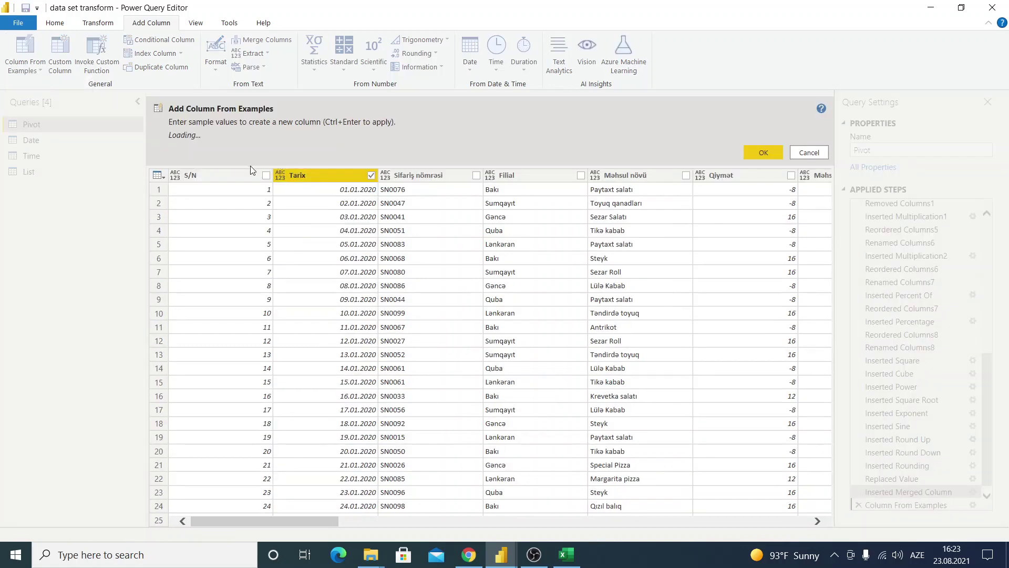
pyautogui.click(733, 182)
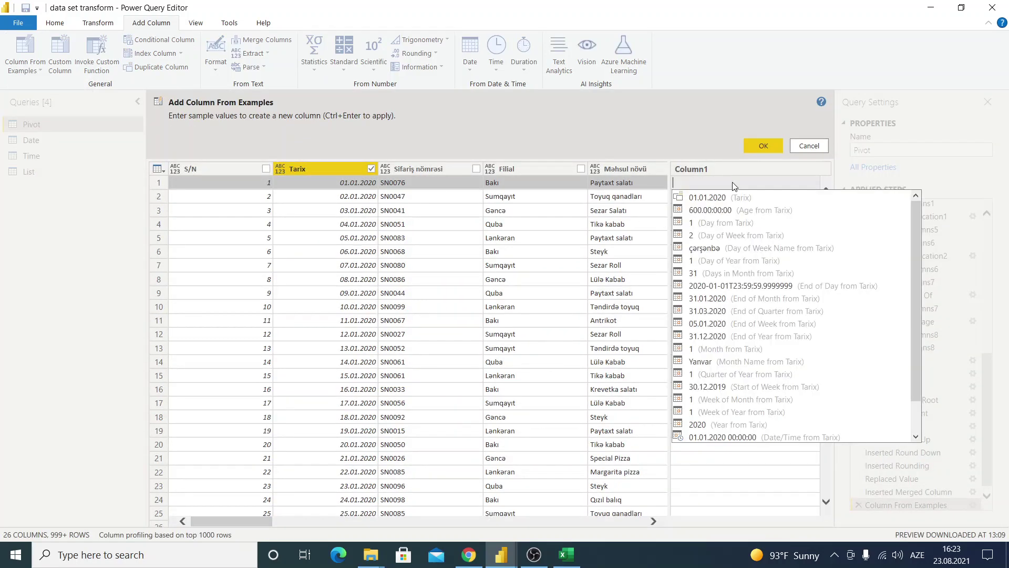
pyautogui.write('01')
pyautogui.click(704, 375)
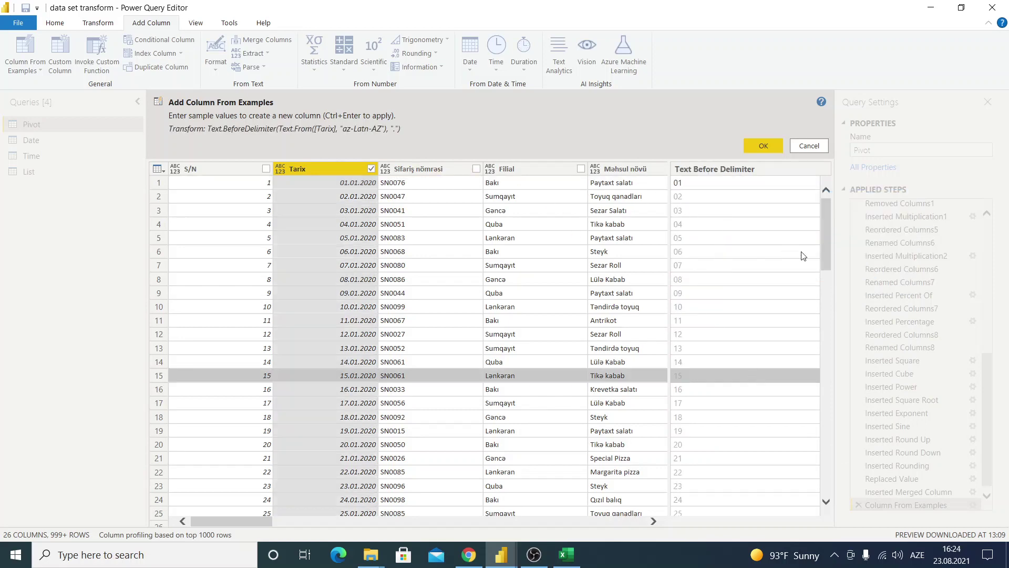
pyautogui.moveTo(825, 215)
pyautogui.mouseDown()
pyautogui.moveTo(843, 450)
pyautogui.moveTo(772, 115)
pyautogui.mouseUp()
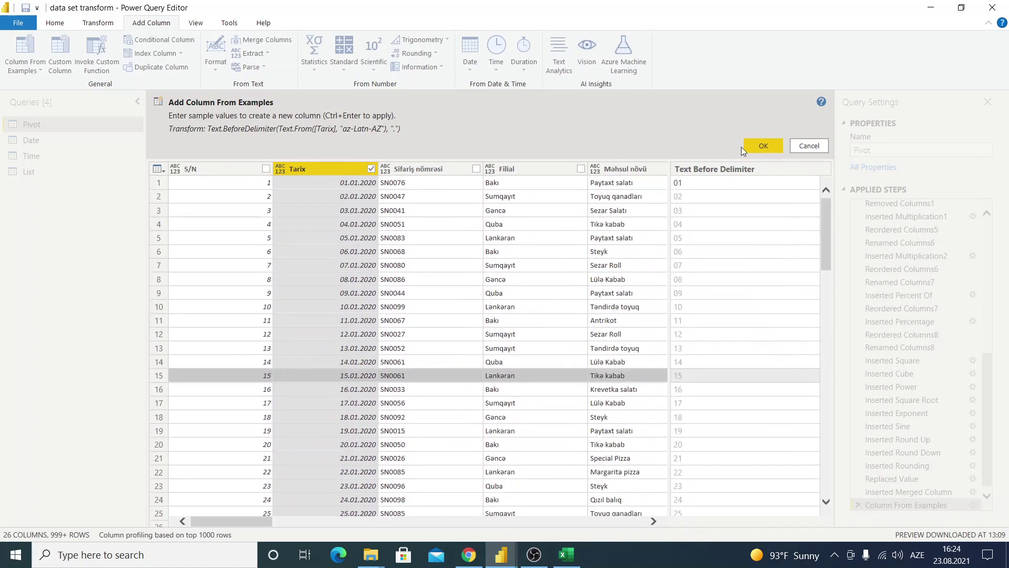
# Replace the example with 2020 so the column previews the year for every row
pyautogui.click(688, 182)
pyautogui.write('20')
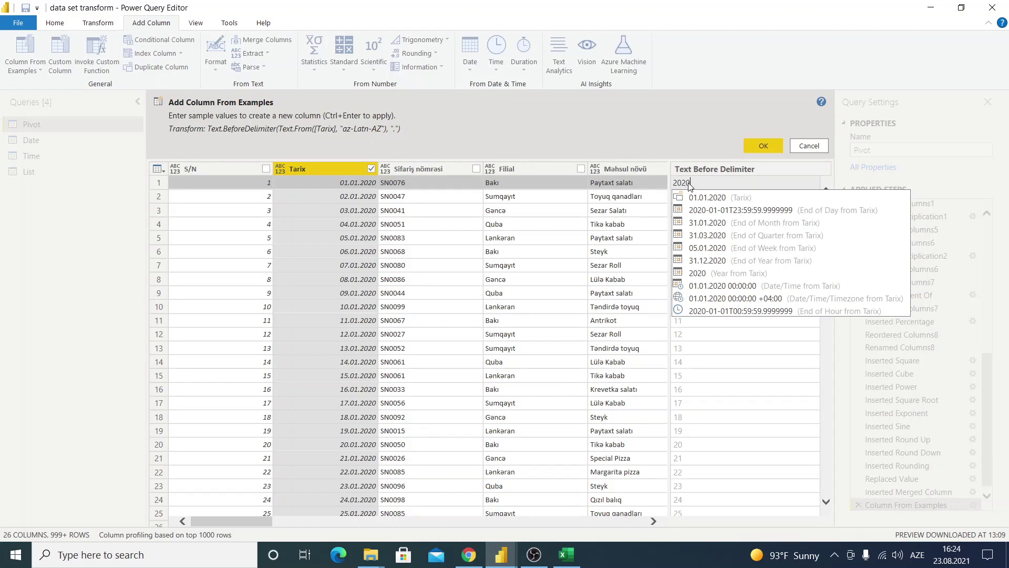
pyautogui.write('20')
pyautogui.press('Return')
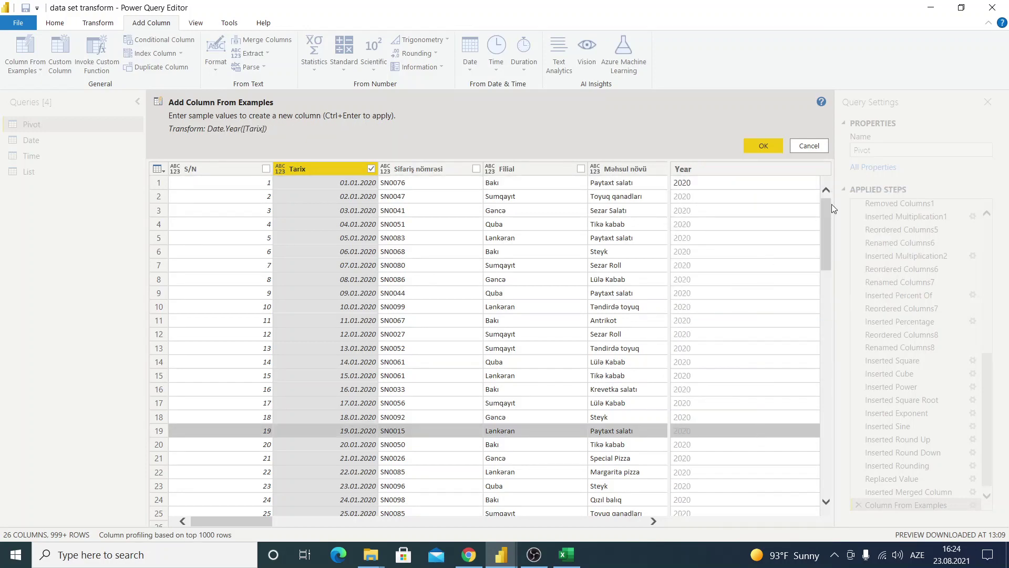
pyautogui.moveTo(826, 237)
pyautogui.mouseDown()
pyautogui.moveTo(824, 379)
pyautogui.moveTo(825, 195)
pyautogui.mouseUp()
pyautogui.click(732, 181)
pyautogui.click(602, 224)
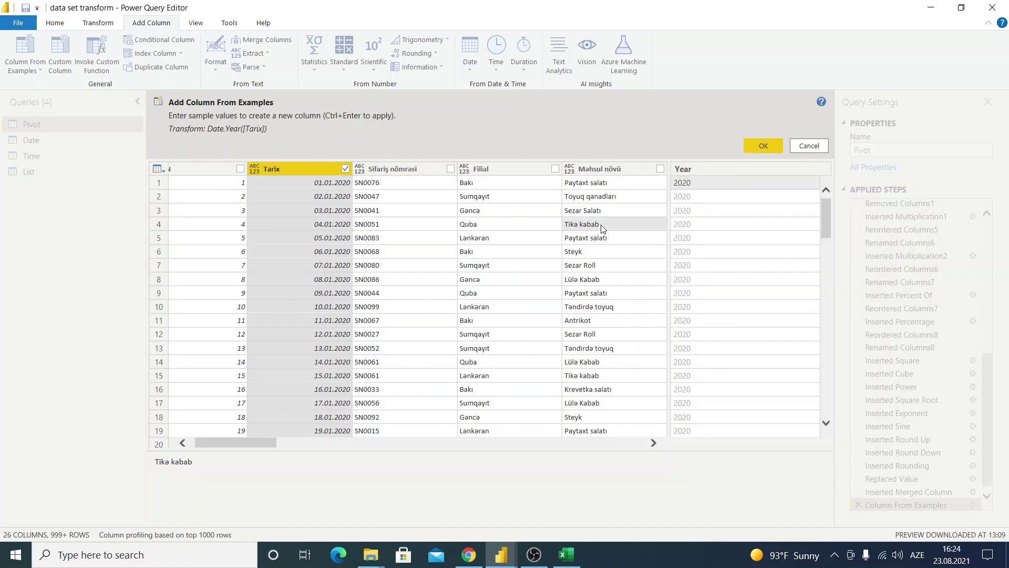